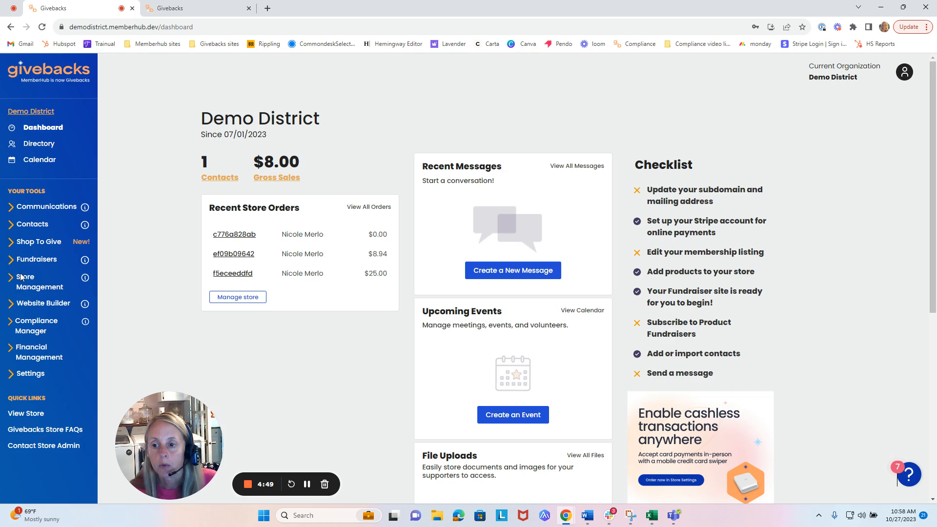
Open the SSO General Fundraiser Request form from the Compliance Manager's forms and review its fields and approval steps.
click(11, 323)
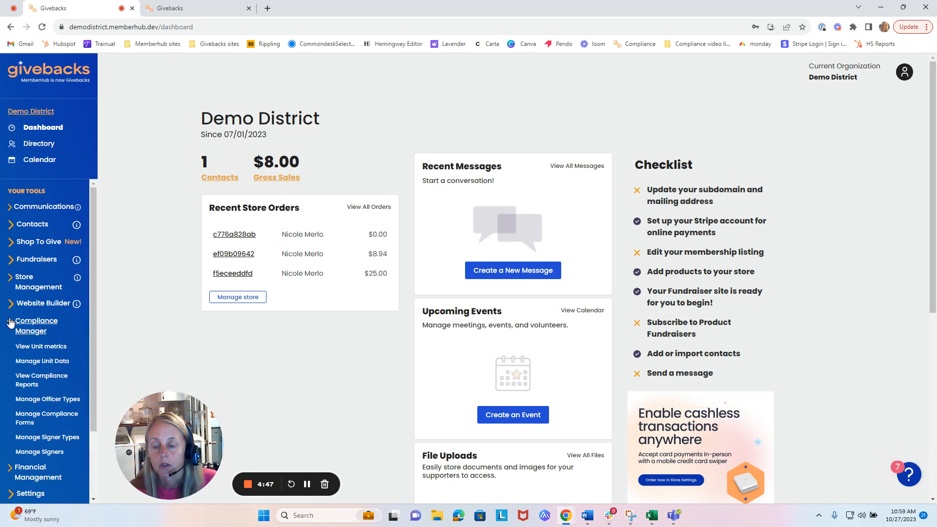
click(28, 422)
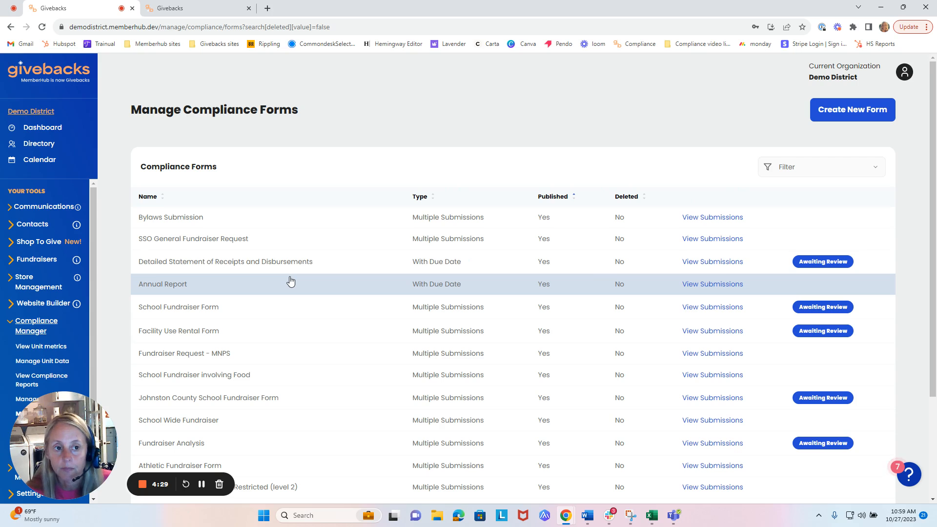
click(209, 239)
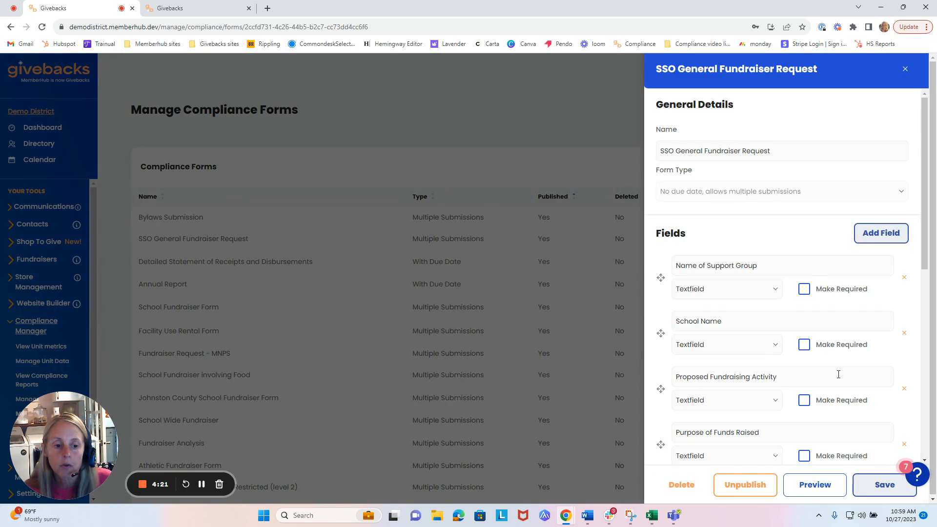
scroll(838, 374, down, 8)
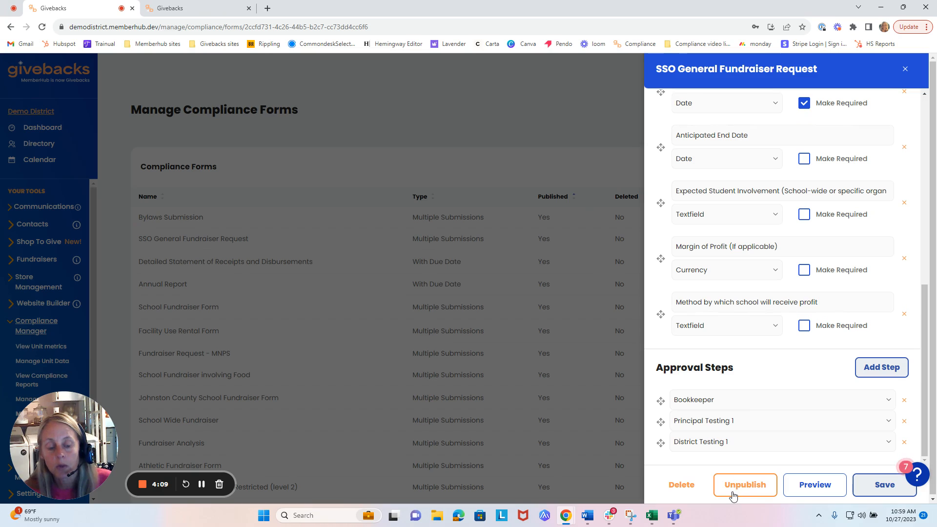
Preview the SSO General Fundraiser Request form as submitters see it, and close the form without changes.
click(812, 492)
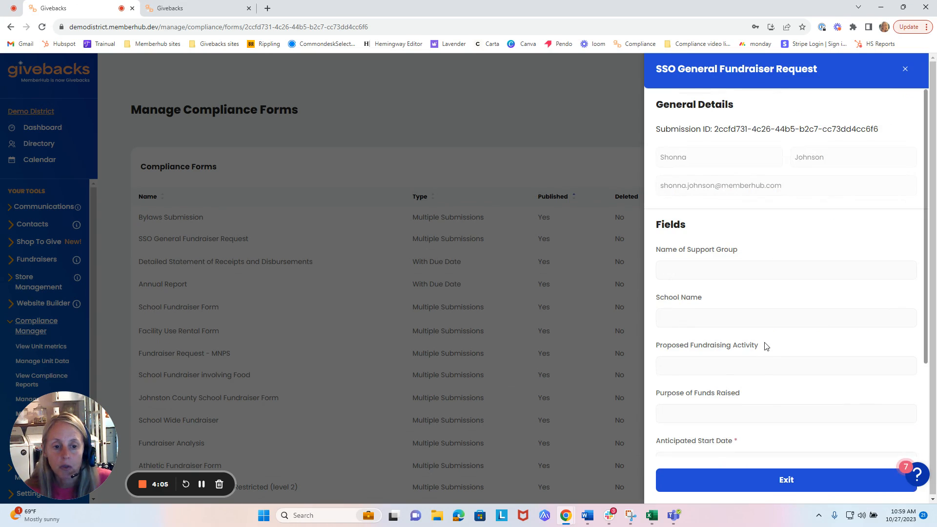
scroll(765, 346, down, 3)
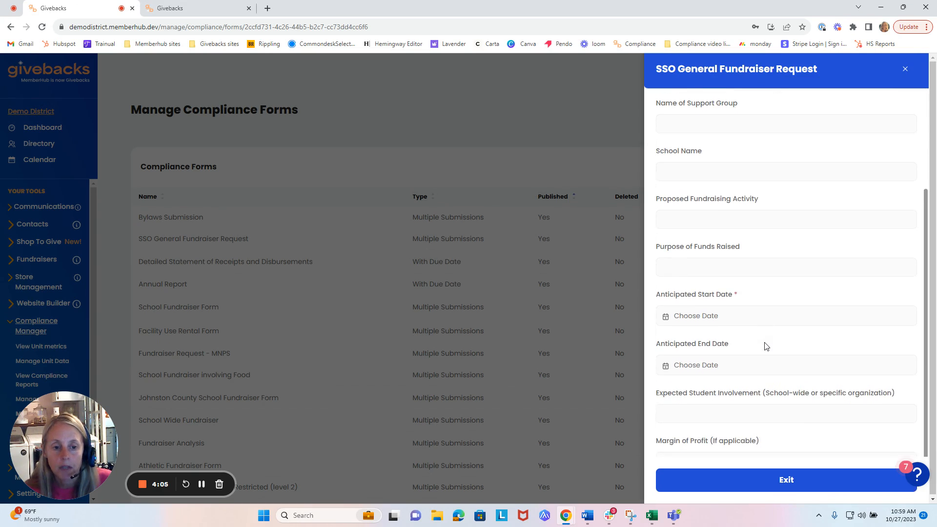
click(775, 483)
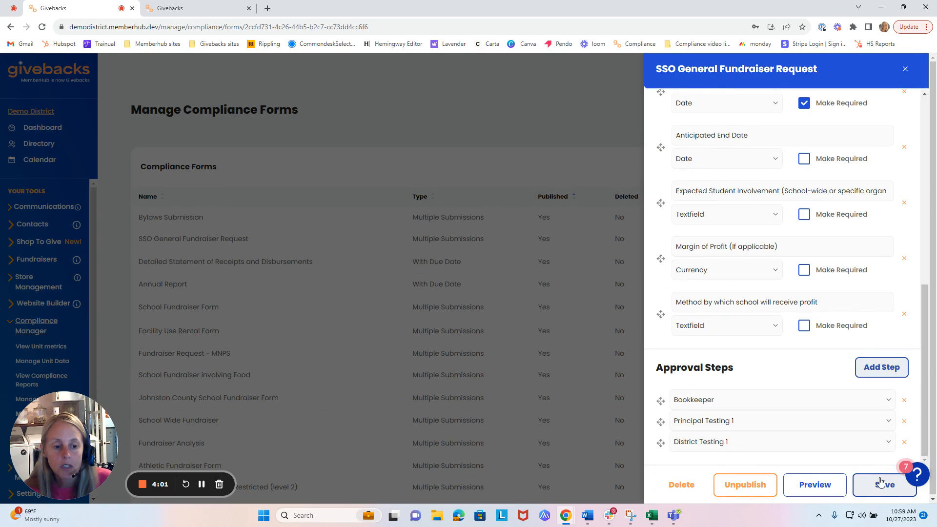
click(903, 71)
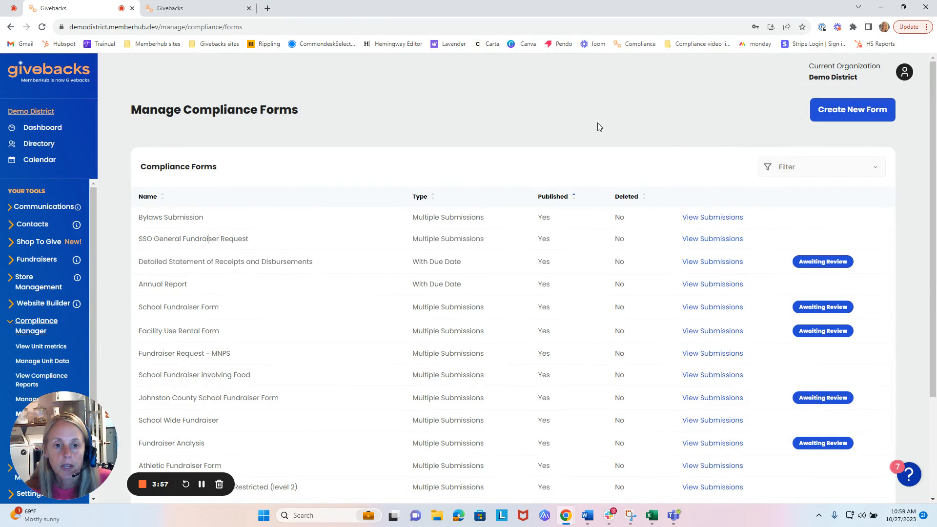
Create a new compliance form named "Transportation Request" with the form type "No due date, allows multiple submissions".
click(839, 108)
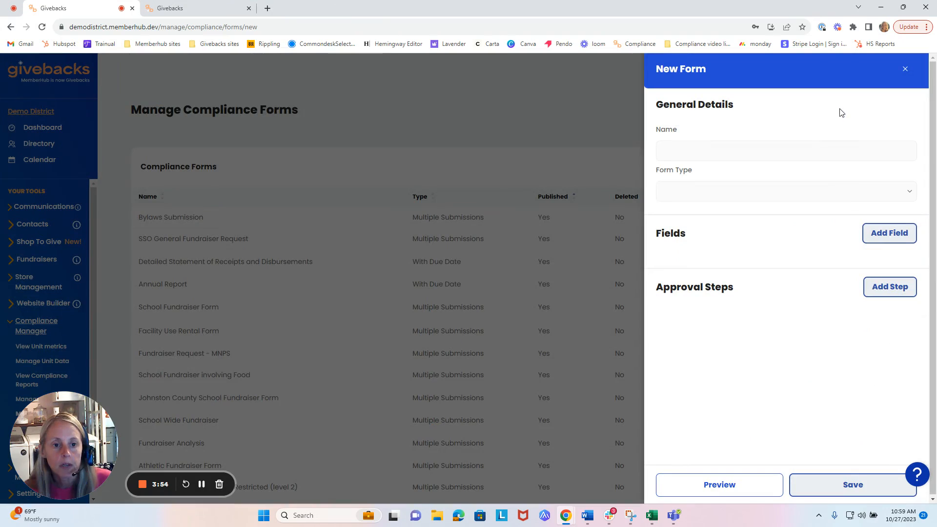
click(715, 147)
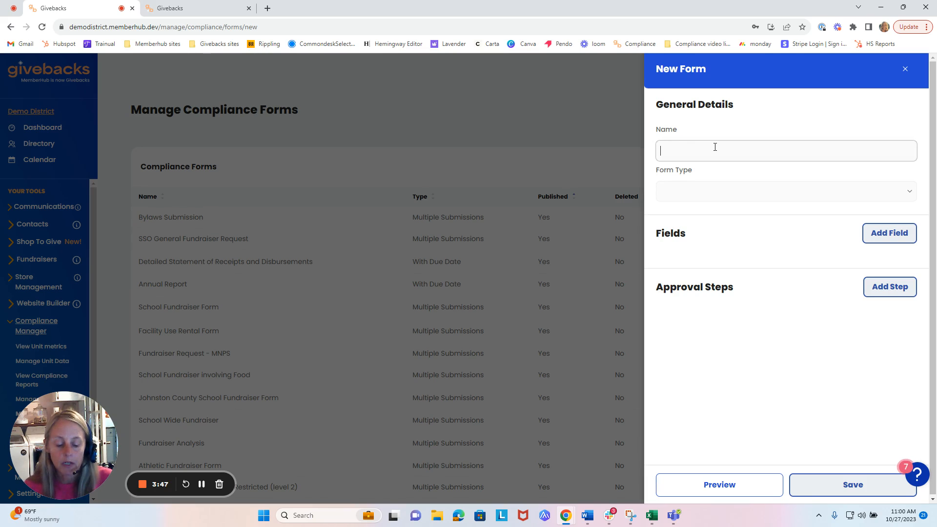
text(Transportation)
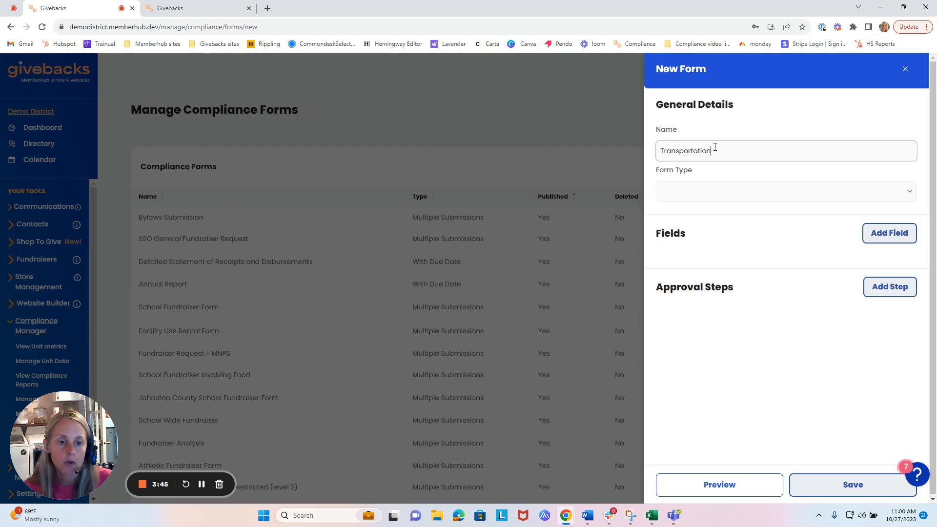
text( Request)
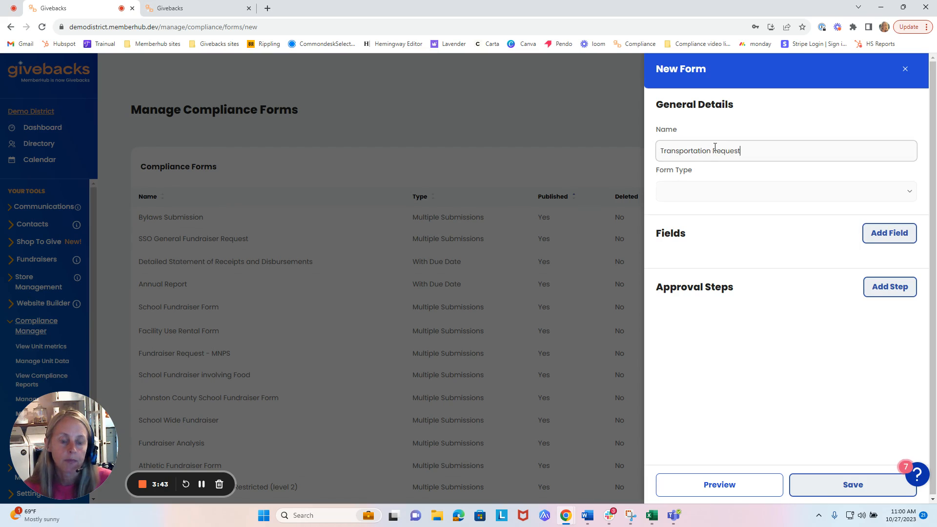
click(717, 187)
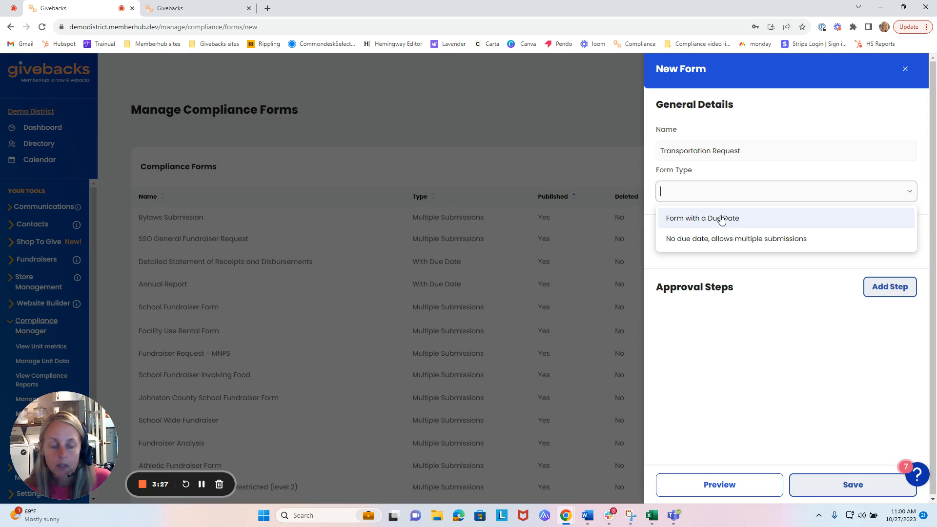
click(722, 247)
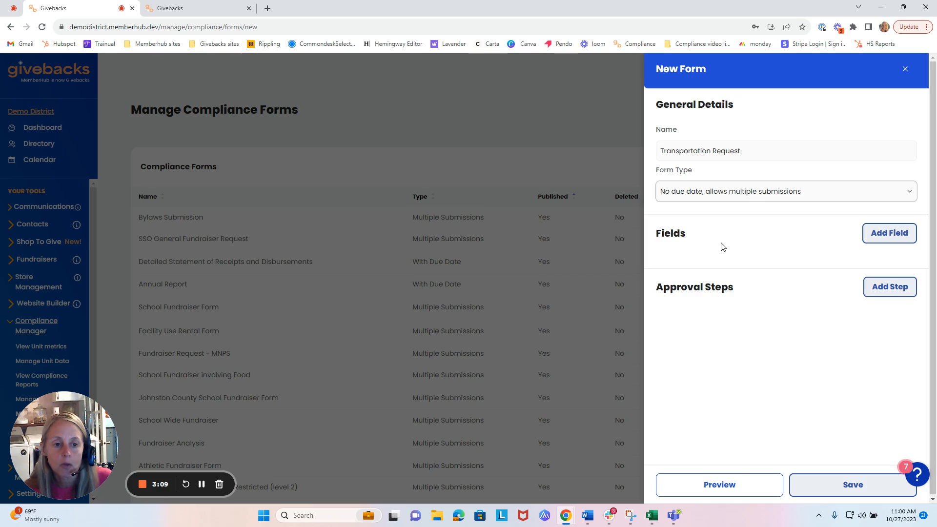
Add three blank fields to the Transportation Request form.
click(881, 240)
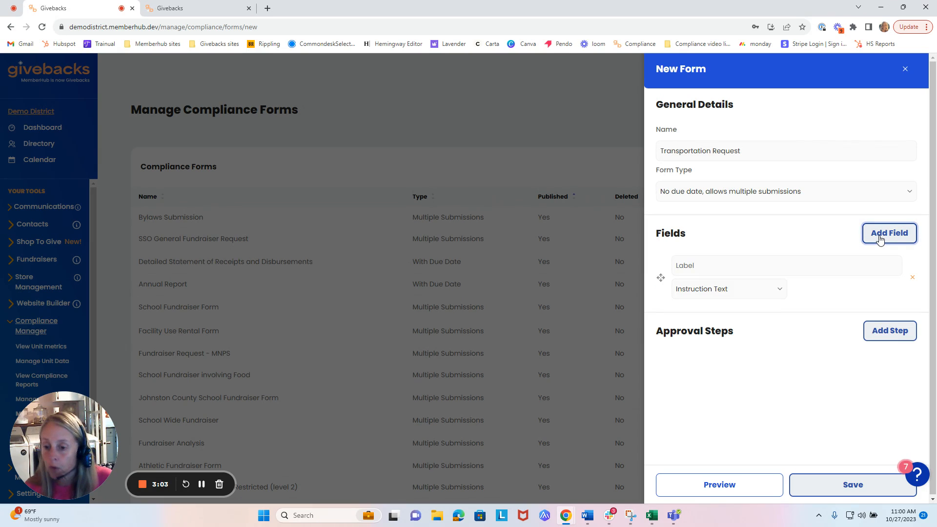
click(880, 240)
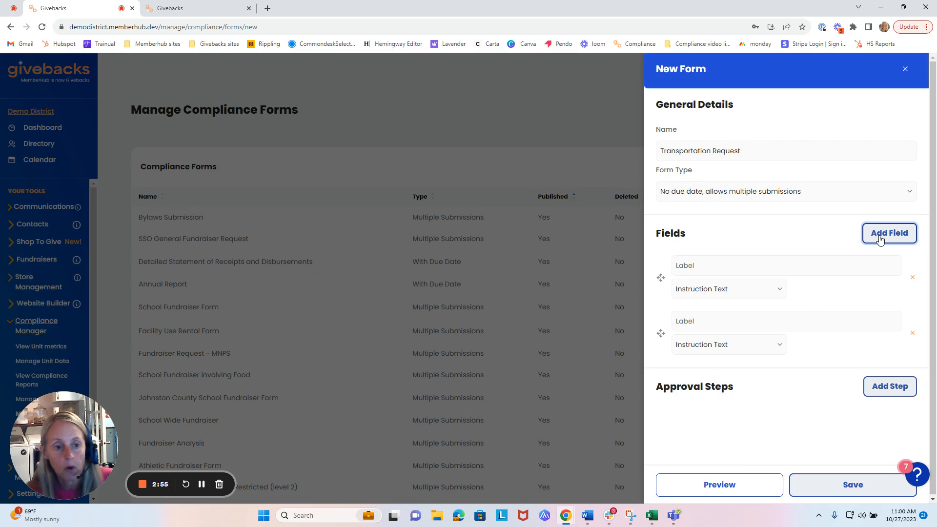
click(881, 240)
scroll(880, 240, down, 1)
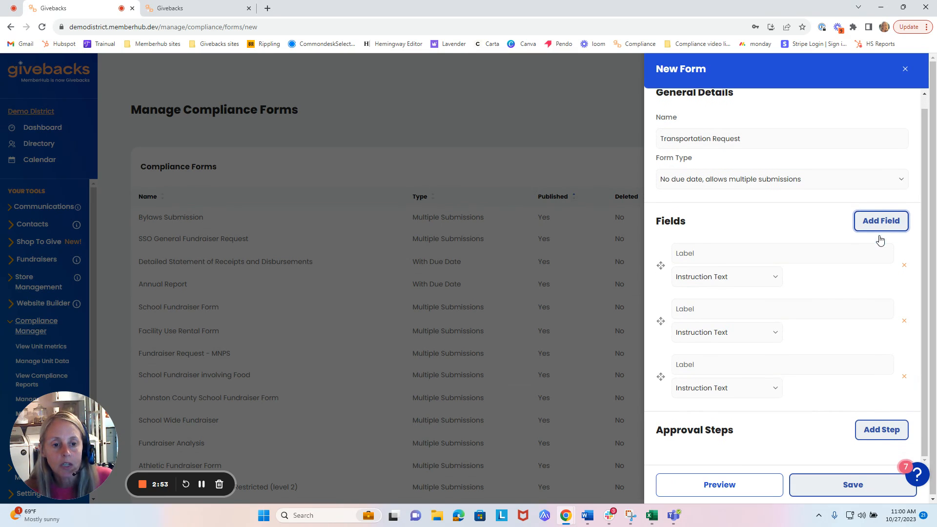
Label the first field "Person or Organization Requesting Transportation" and make it a required Textfield.
click(686, 252)
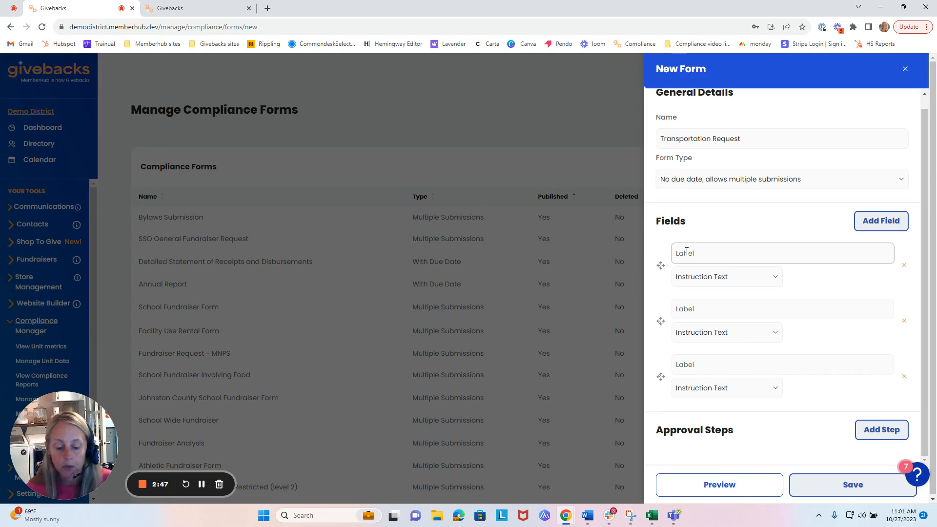
text(Person o)
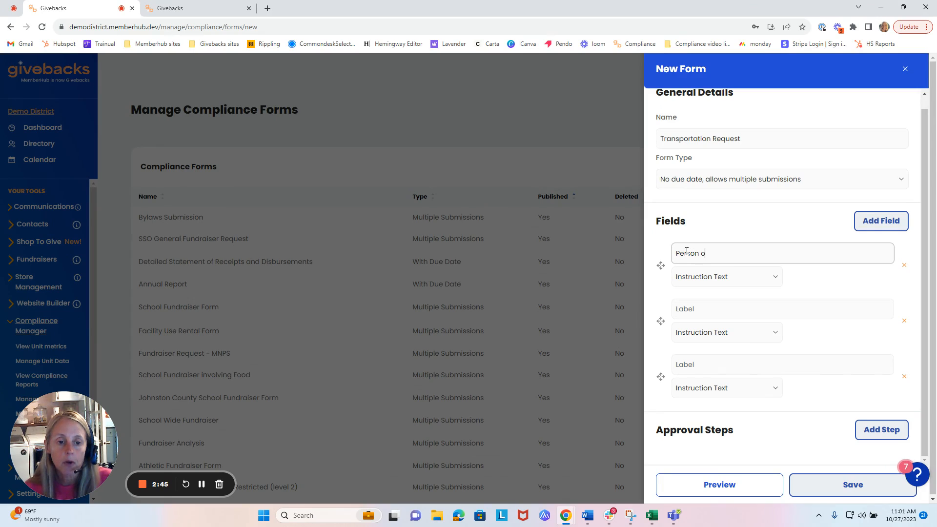
text(r Organiz)
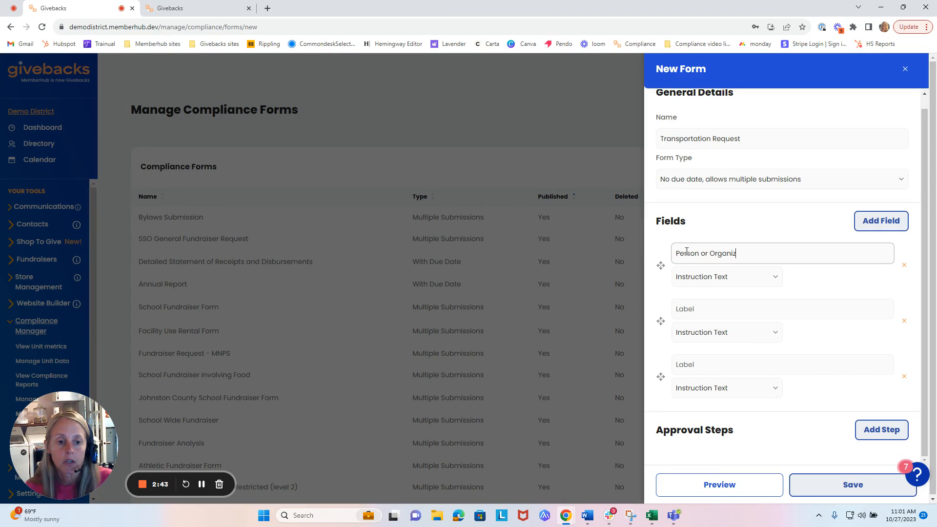
text(ation Request)
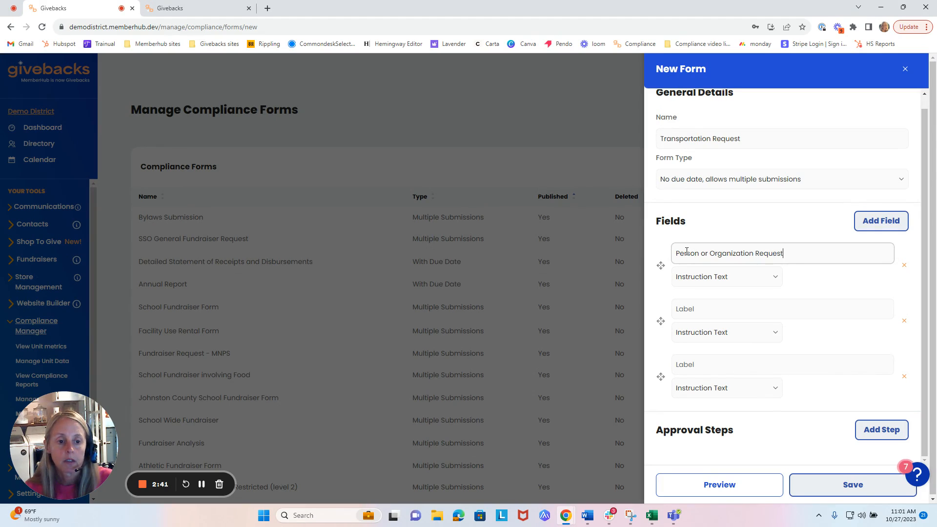
text(ing Transportation)
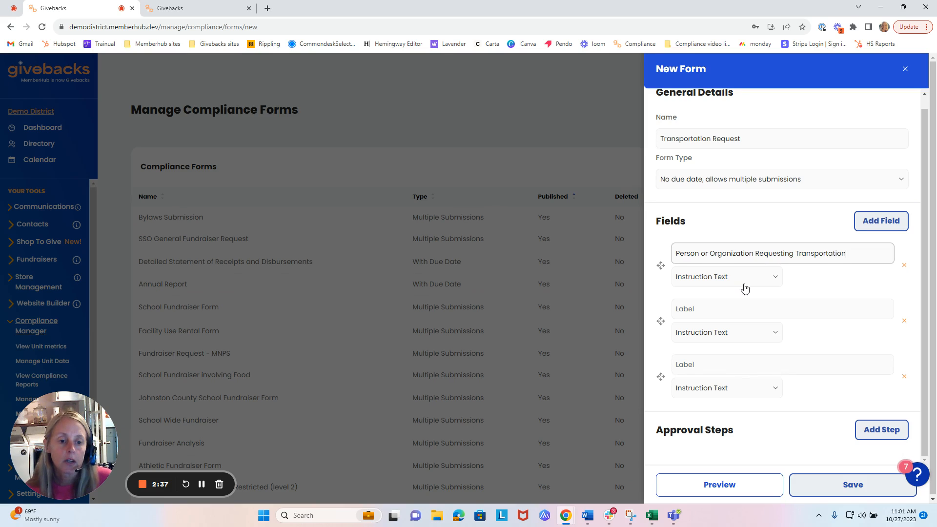
click(770, 277)
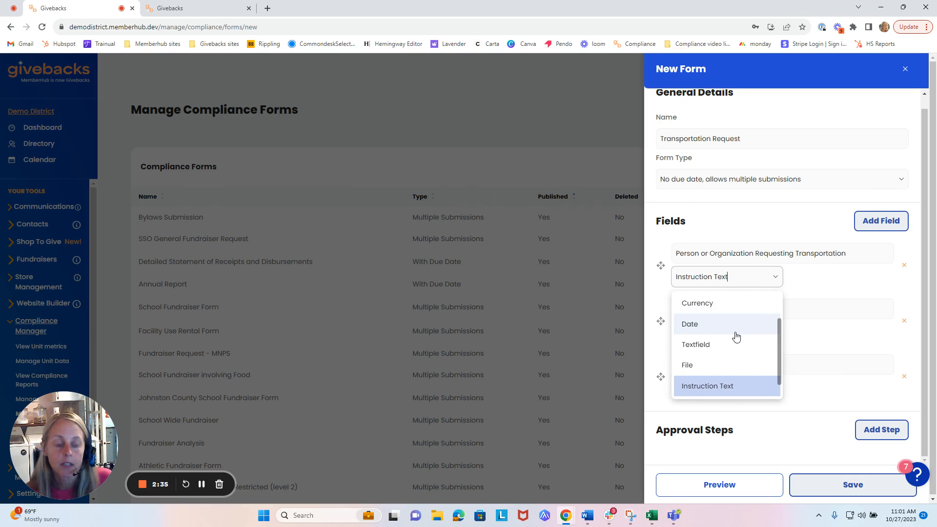
scroll(736, 337, up, 2)
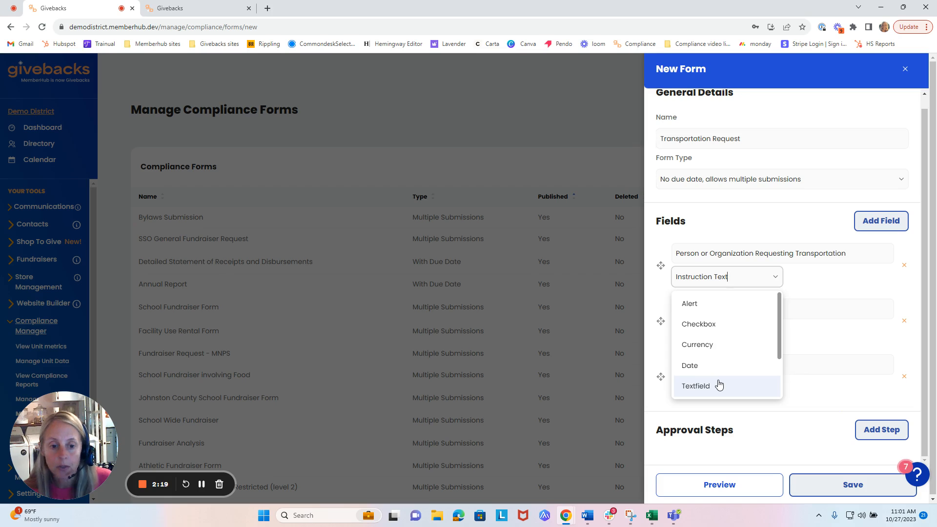
scroll(720, 386, down, 2)
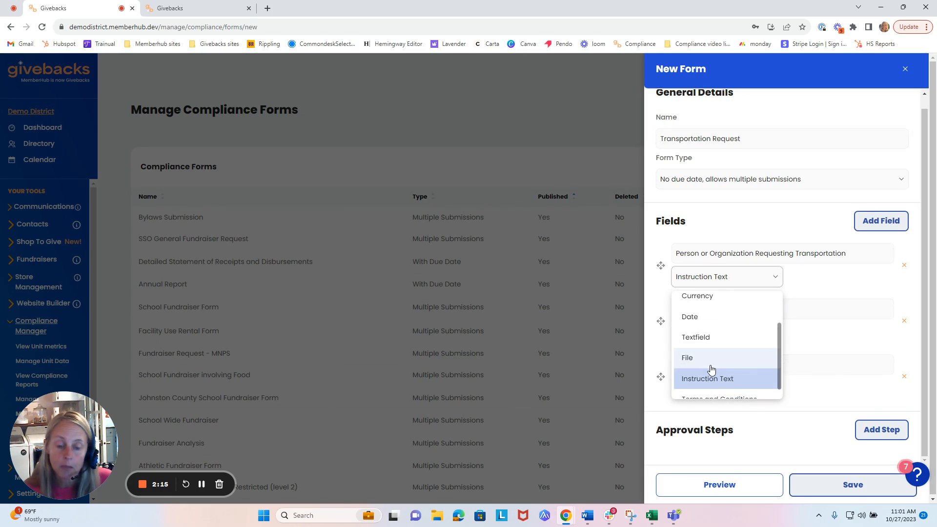
scroll(712, 369, down, 1)
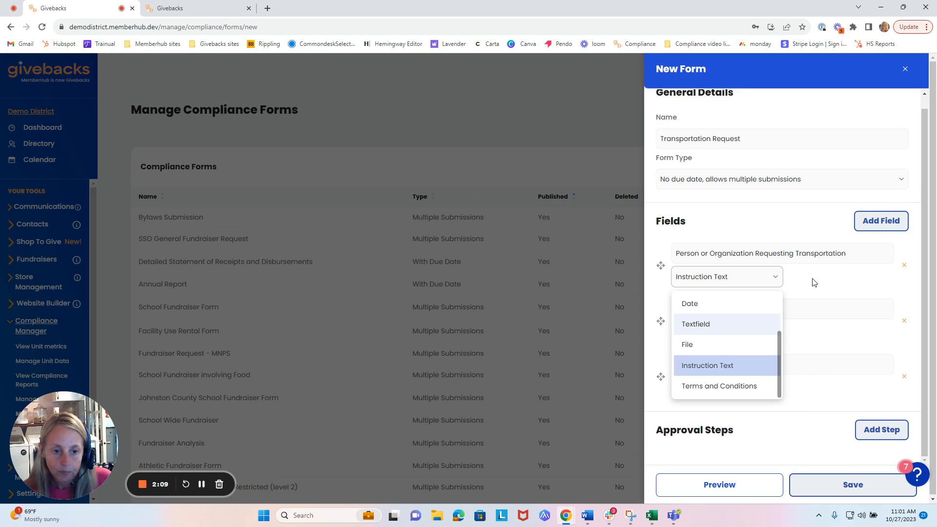
click(725, 324)
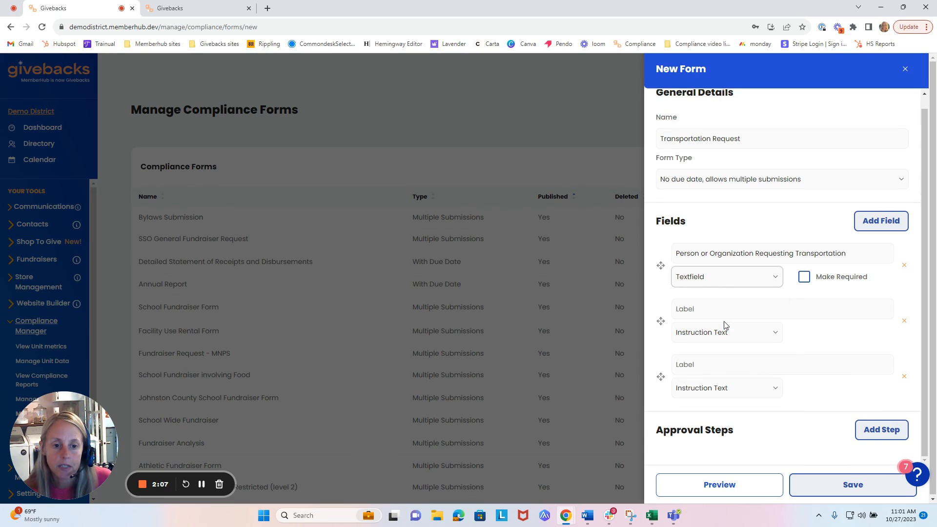
click(805, 277)
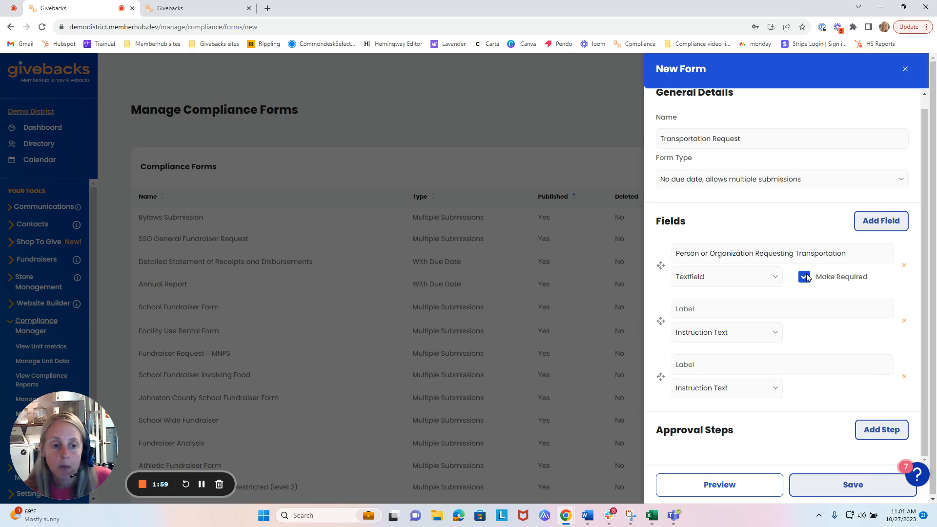
Label the second field "Date of Request" and make it a required Date field.
click(726, 308)
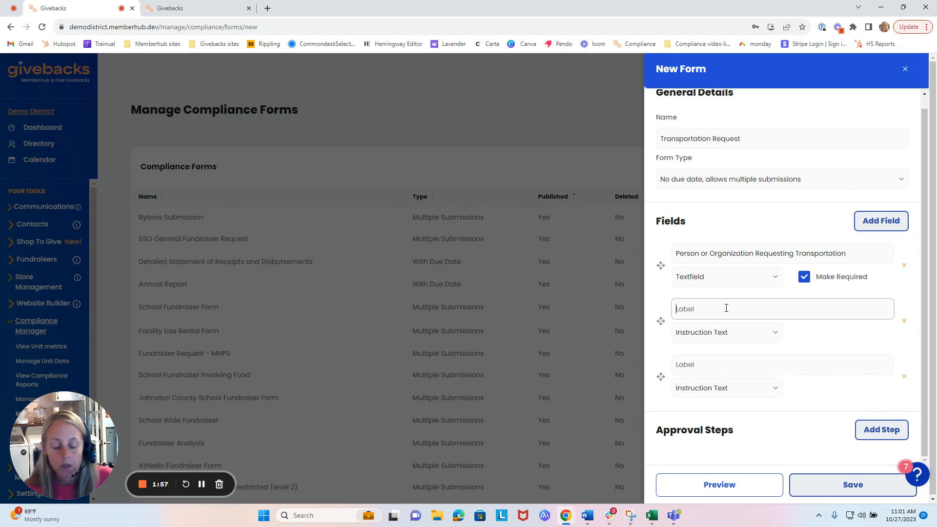
text(Date of )
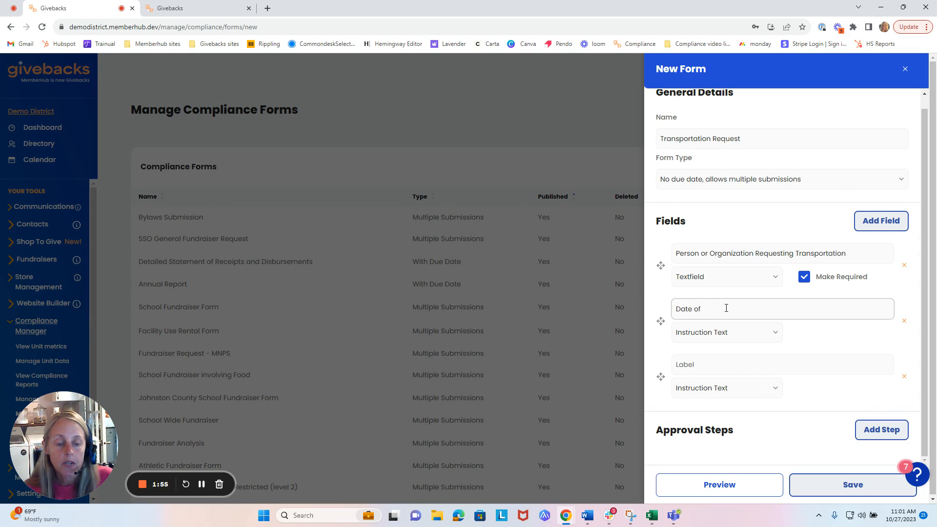
text(Request)
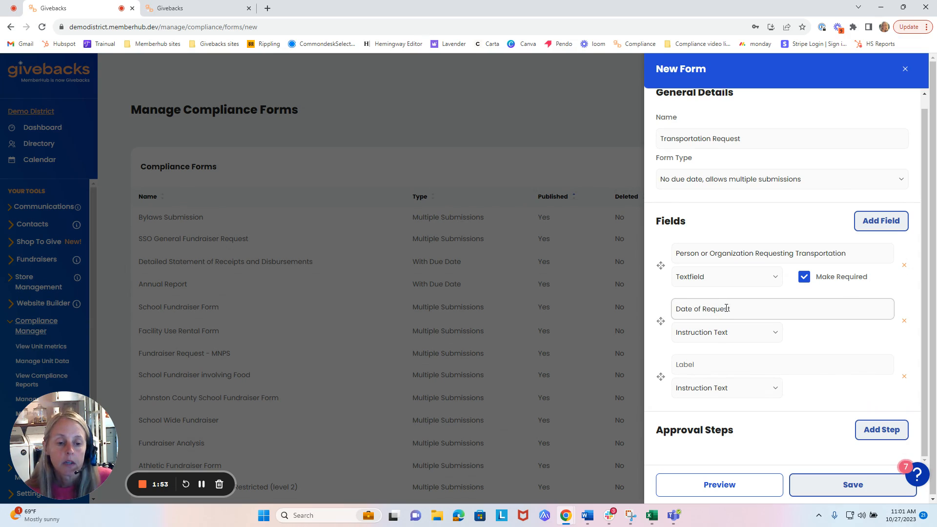
click(727, 332)
click(710, 379)
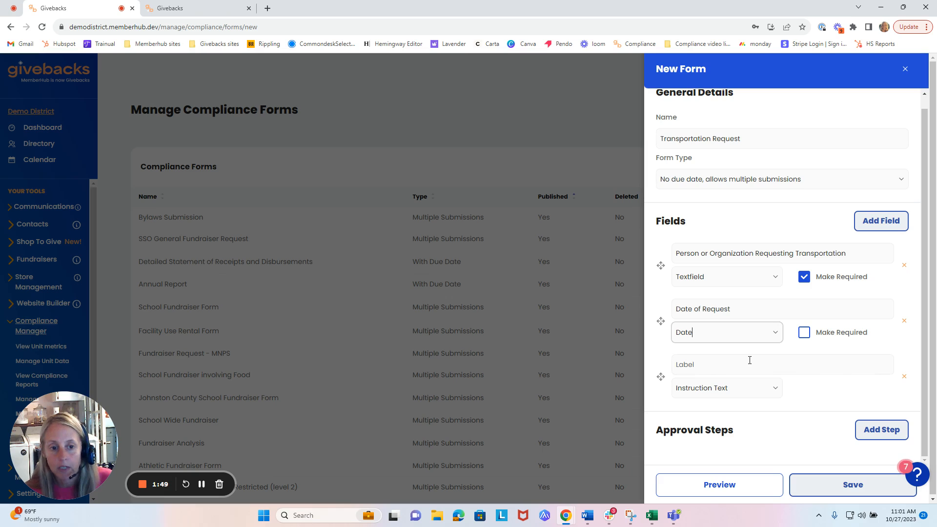
click(809, 334)
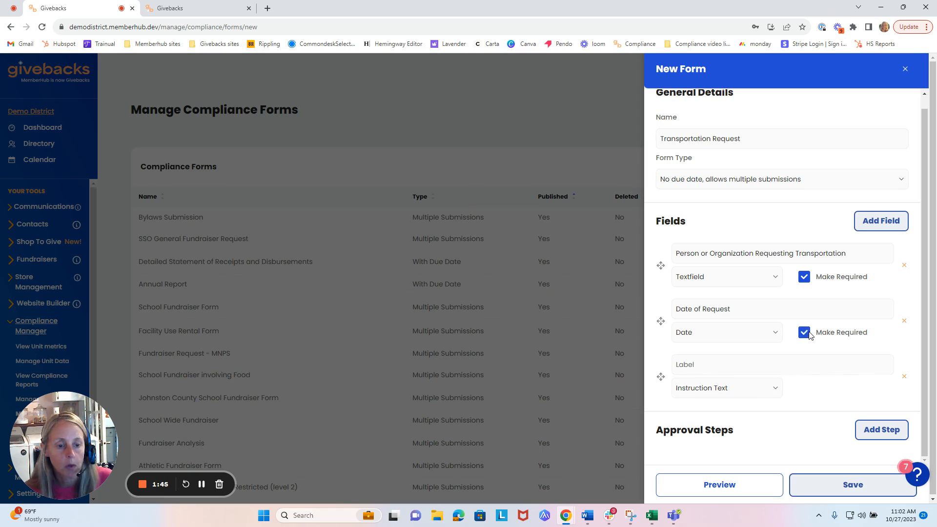
Label the third field "Upload approval for activity" as a required File field and move it above the Date of Request field.
click(772, 361)
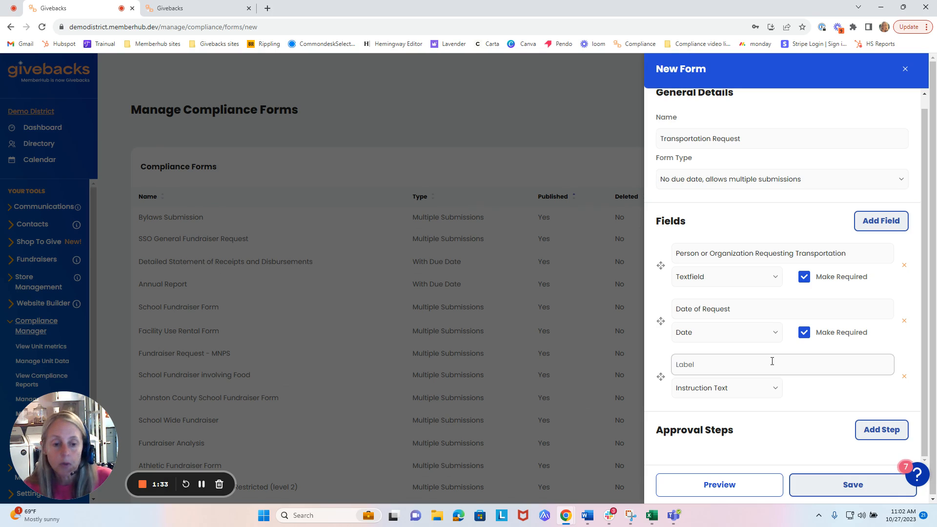
text(Uploa)
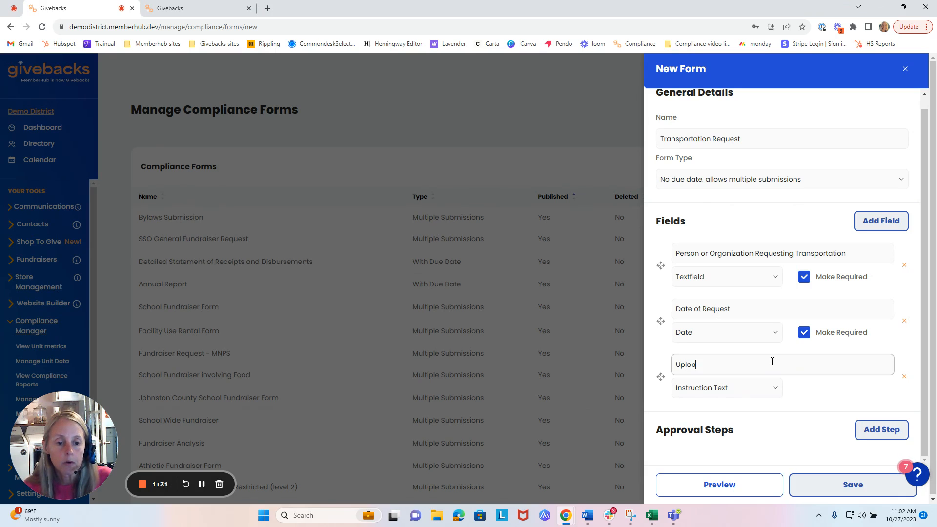
text(d approval)
text(for )
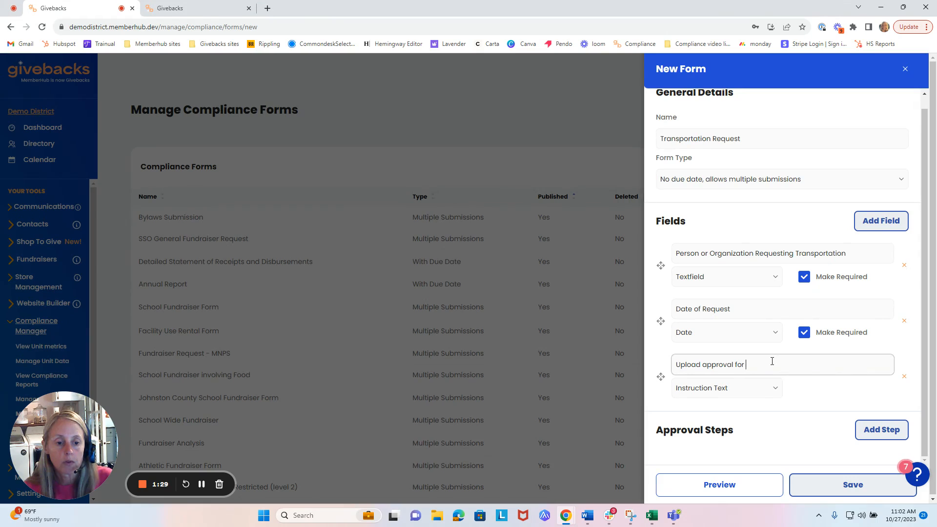
text(activity)
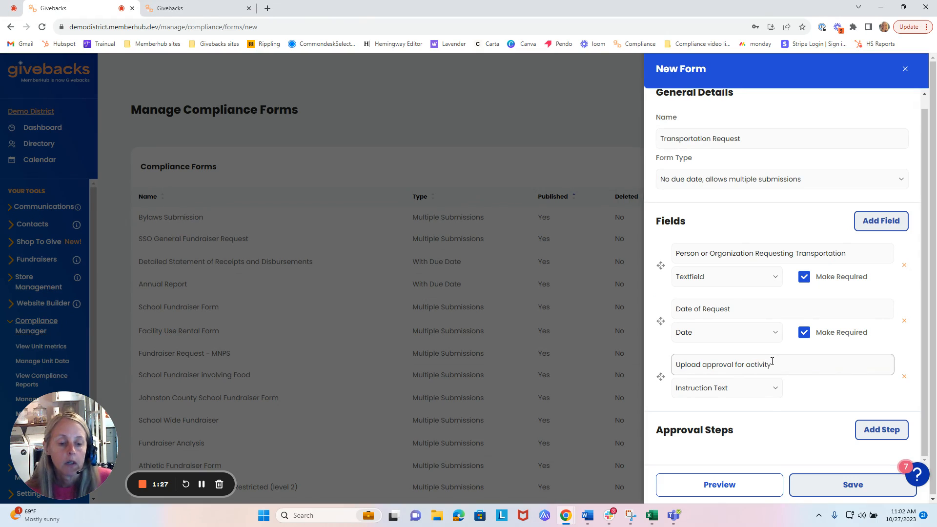
click(770, 391)
click(702, 340)
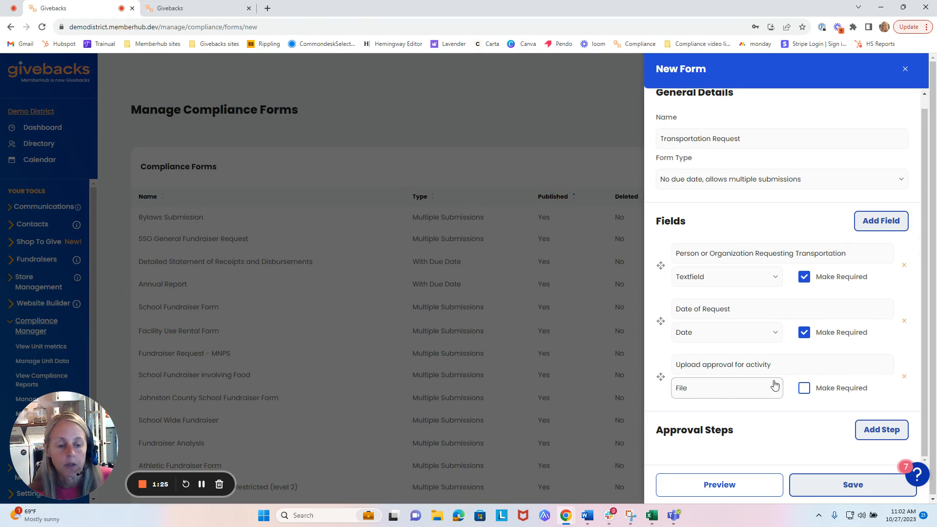
click(804, 388)
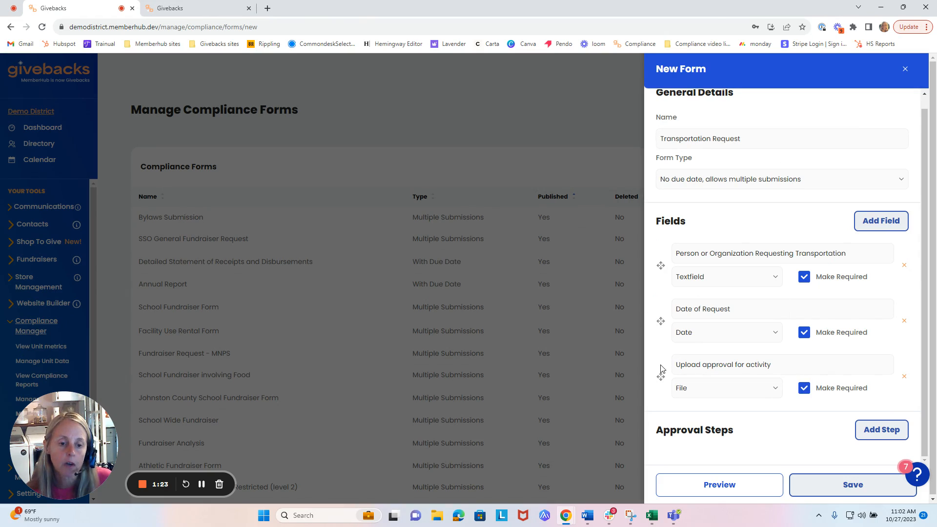
drag(660, 376, 657, 335)
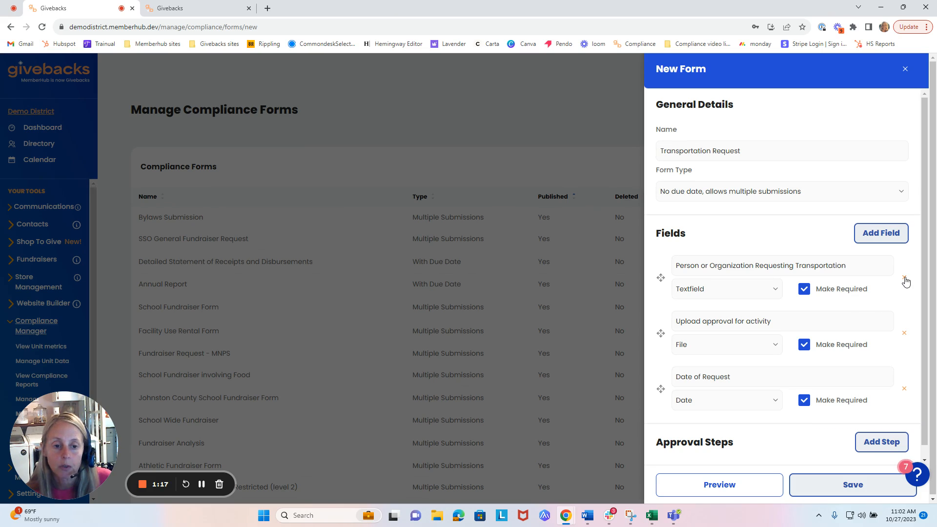
Add three blank approval steps to the Transportation Request form.
scroll(754, 301, down, 1)
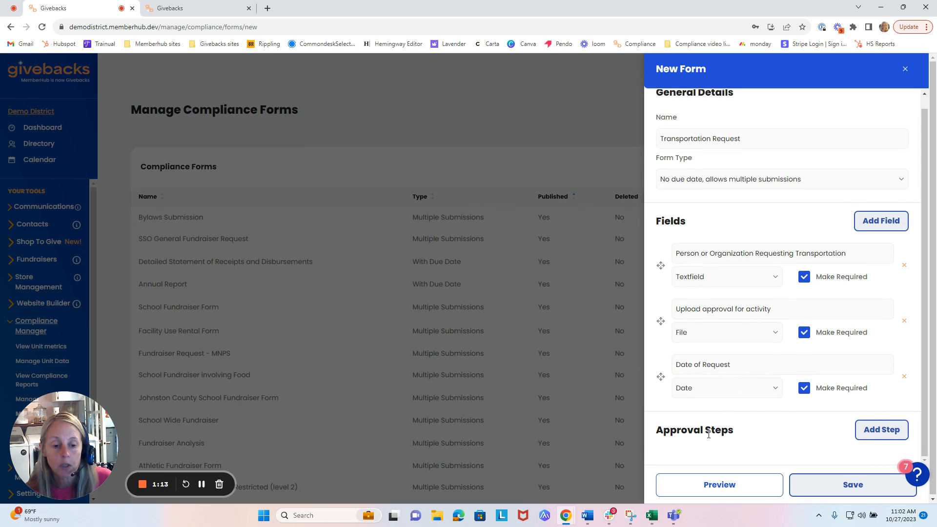
click(886, 429)
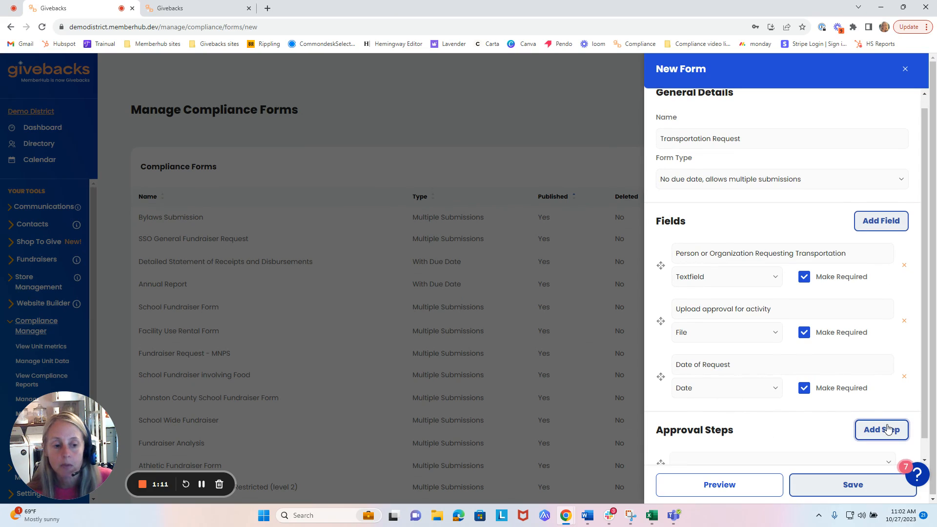
click(884, 427)
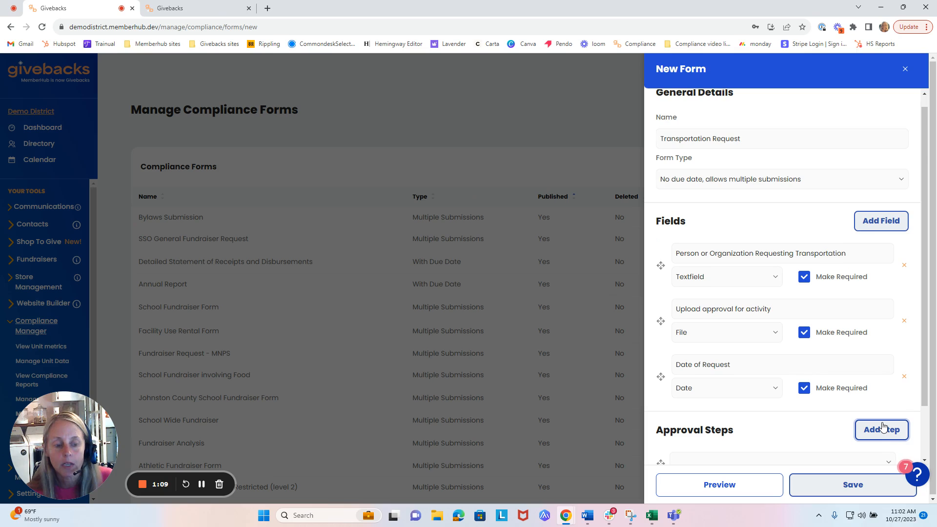
Assign the three approval steps, in order, to Bookkeeper 2, Principal 2 and Transportation Director.
scroll(883, 428, down, 2)
click(889, 404)
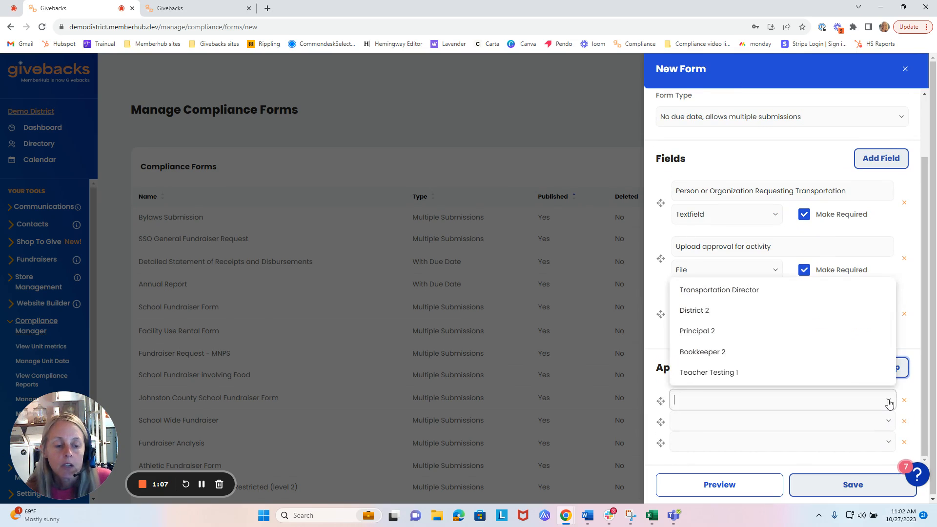
click(731, 351)
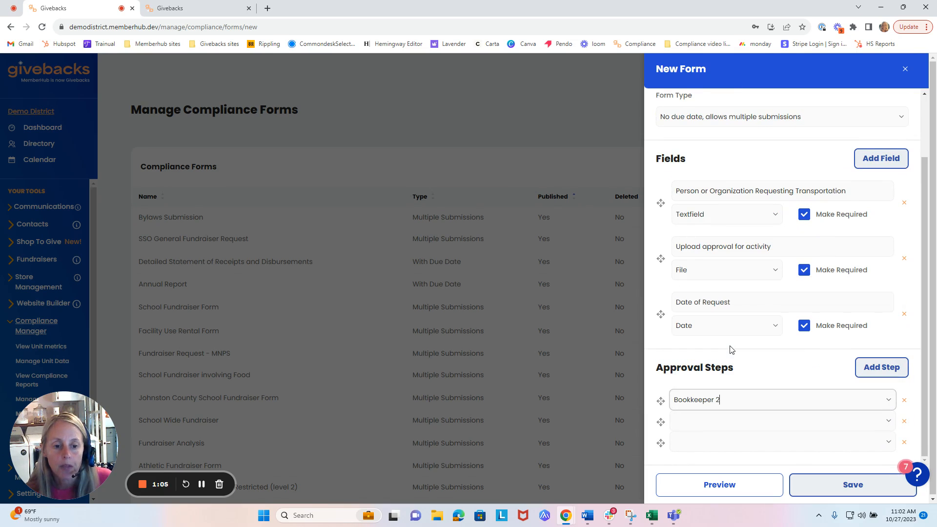
click(881, 421)
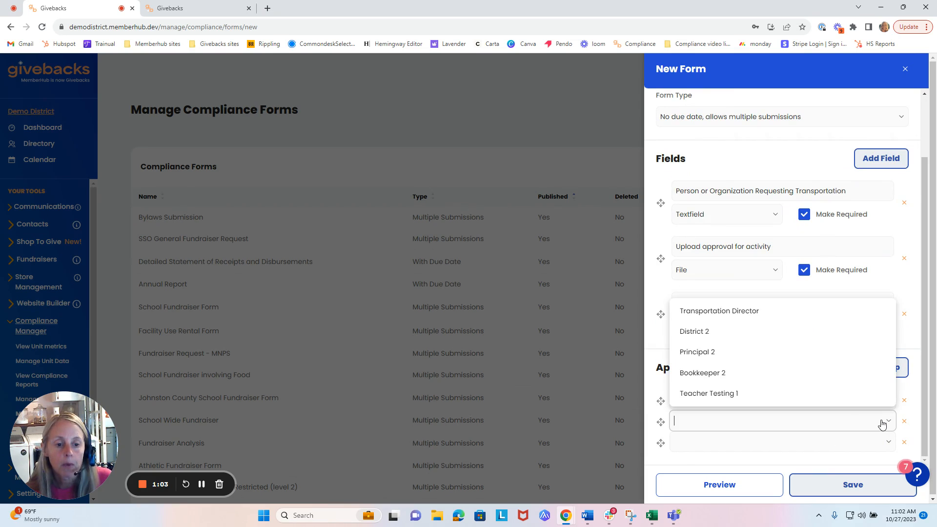
click(736, 352)
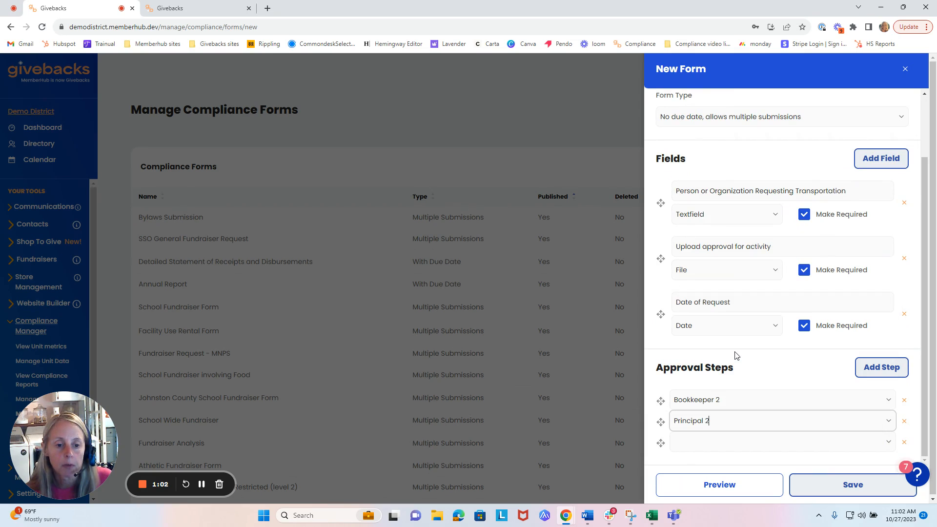
click(821, 447)
click(763, 337)
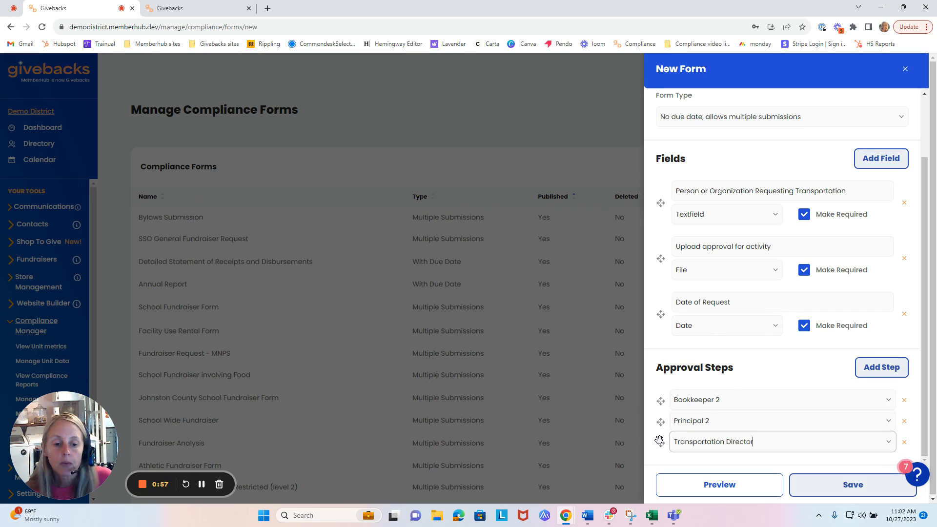
Remove the Bookkeeper 2 approval step and reorder the others so Principal 2 comes before Transportation Director.
drag(659, 443, 660, 420)
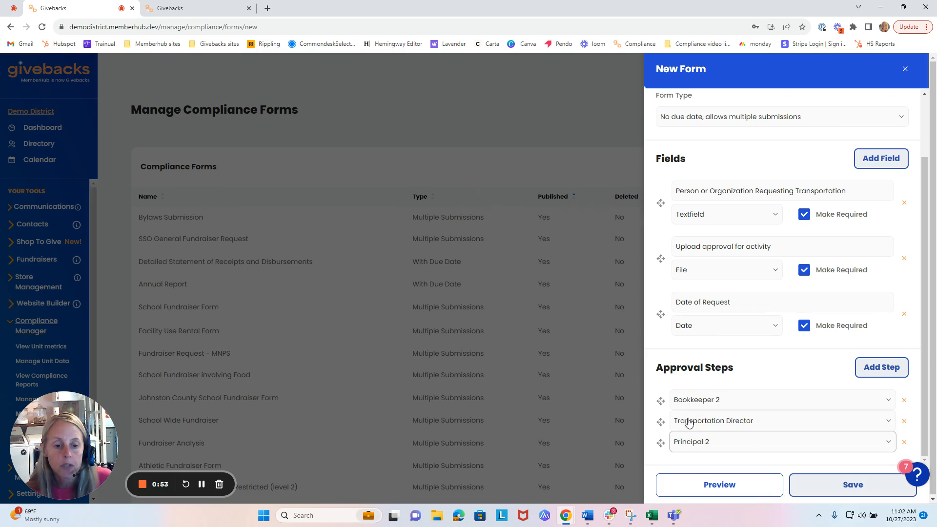
click(905, 401)
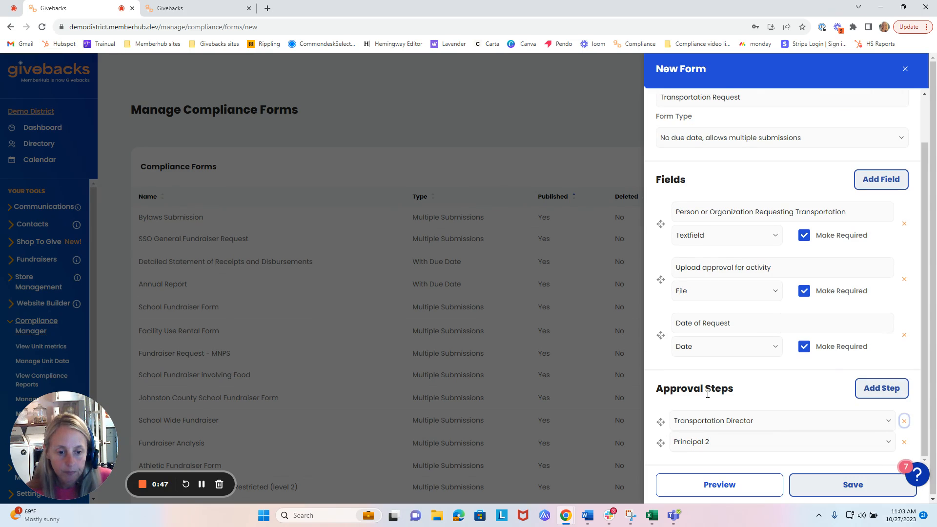
drag(662, 442, 664, 418)
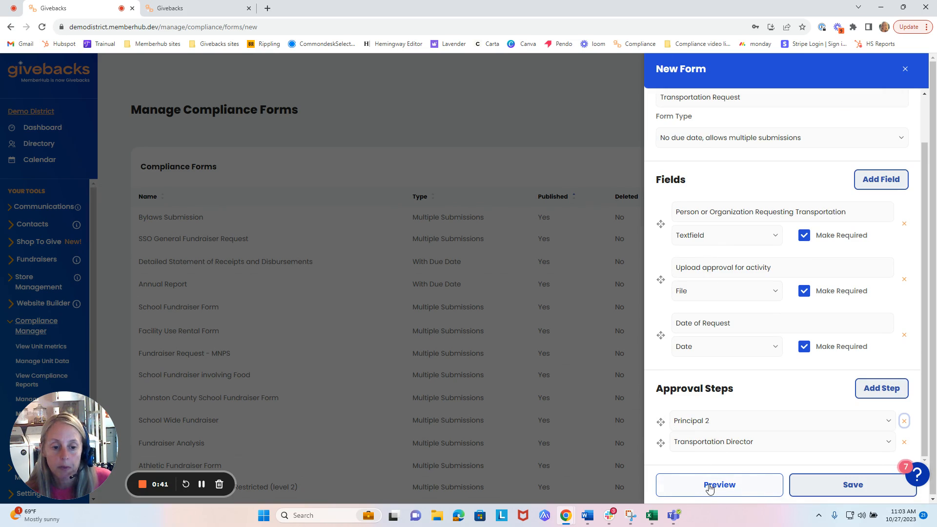
Save the Transportation Request form without publishing it, and return to the compliance forms list to look for it.
click(844, 486)
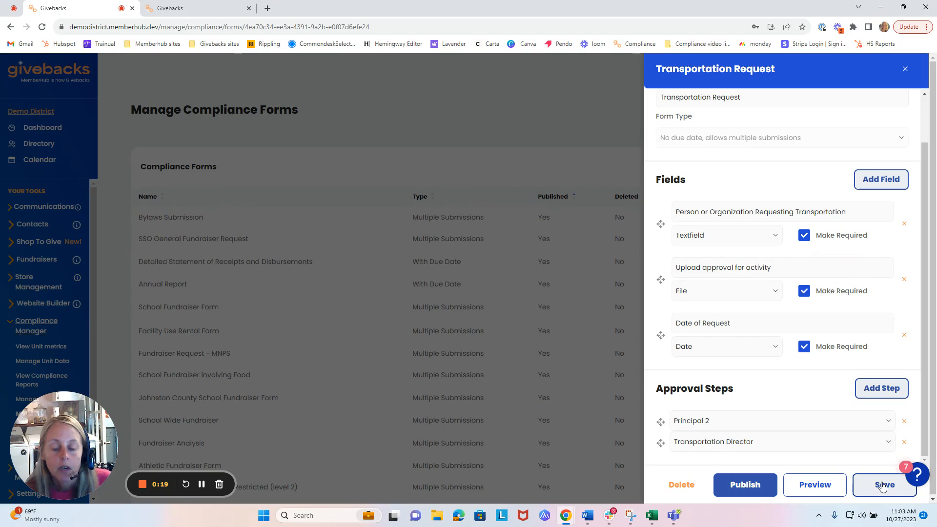
click(905, 73)
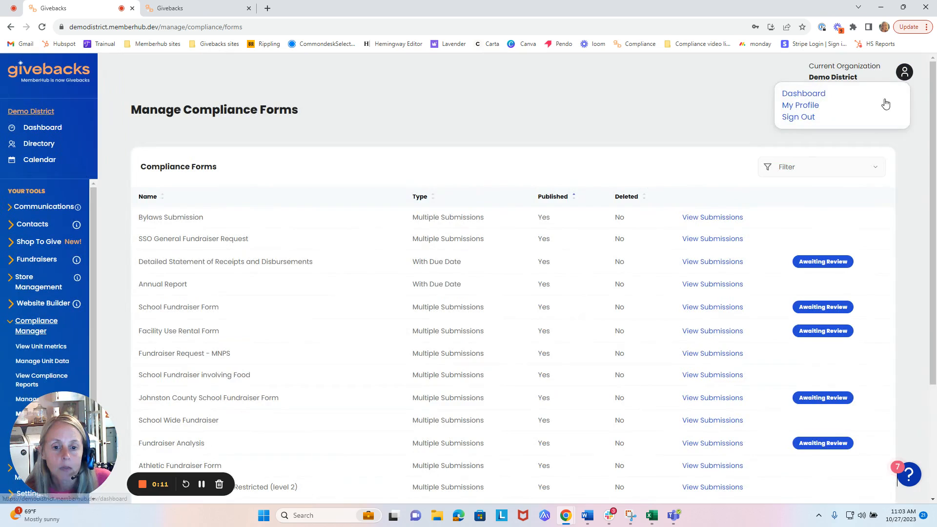
scroll(268, 356, down, 1)
scroll(270, 353, down, 2)
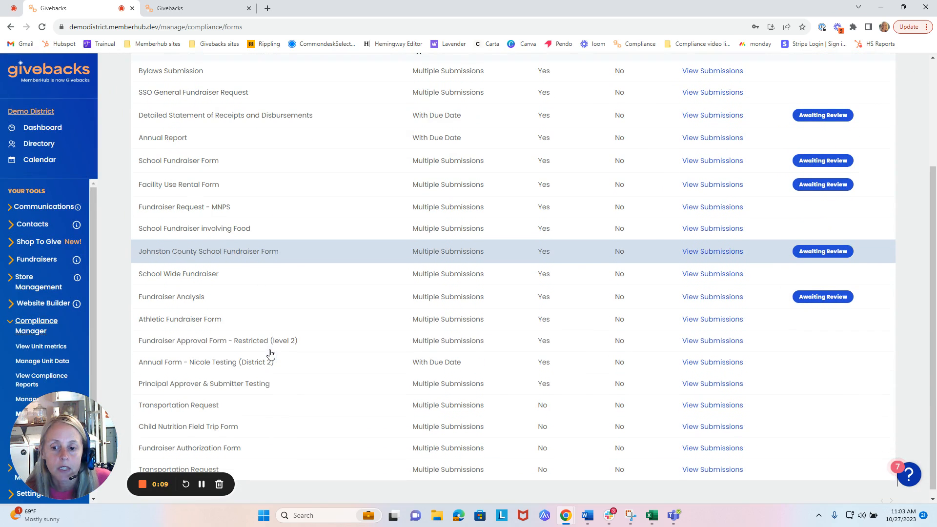